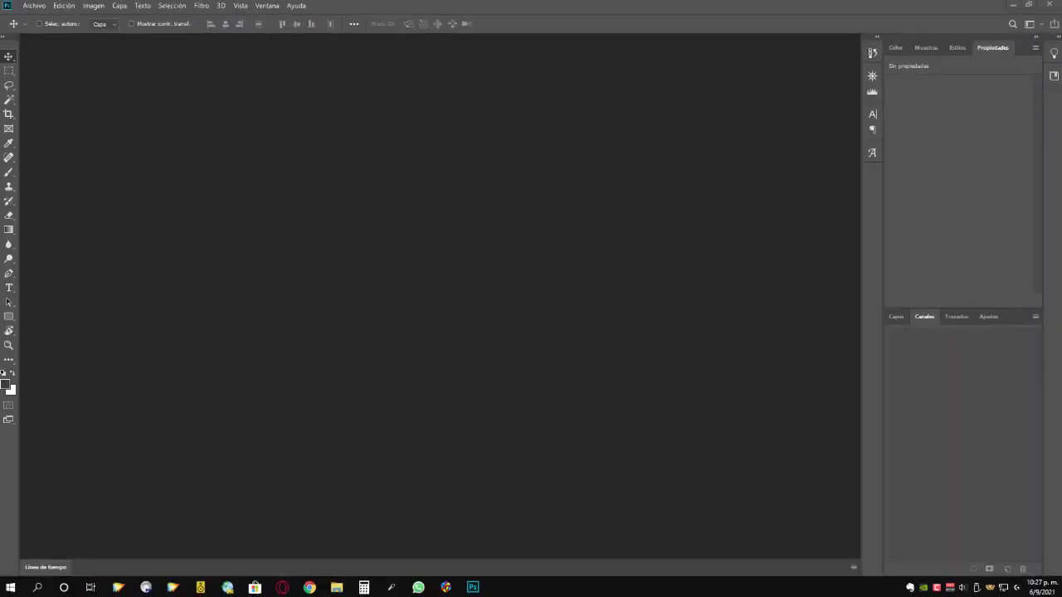
Create a new black 8.5 × 11 inch, 300 ppi CMYK document
click(33, 6)
click(52, 25)
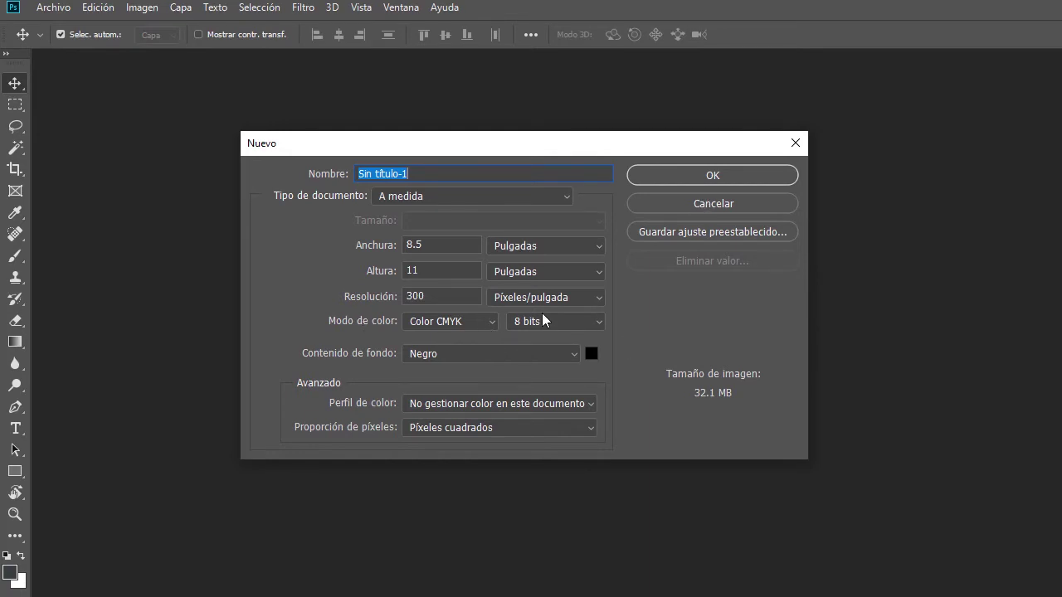
click(714, 174)
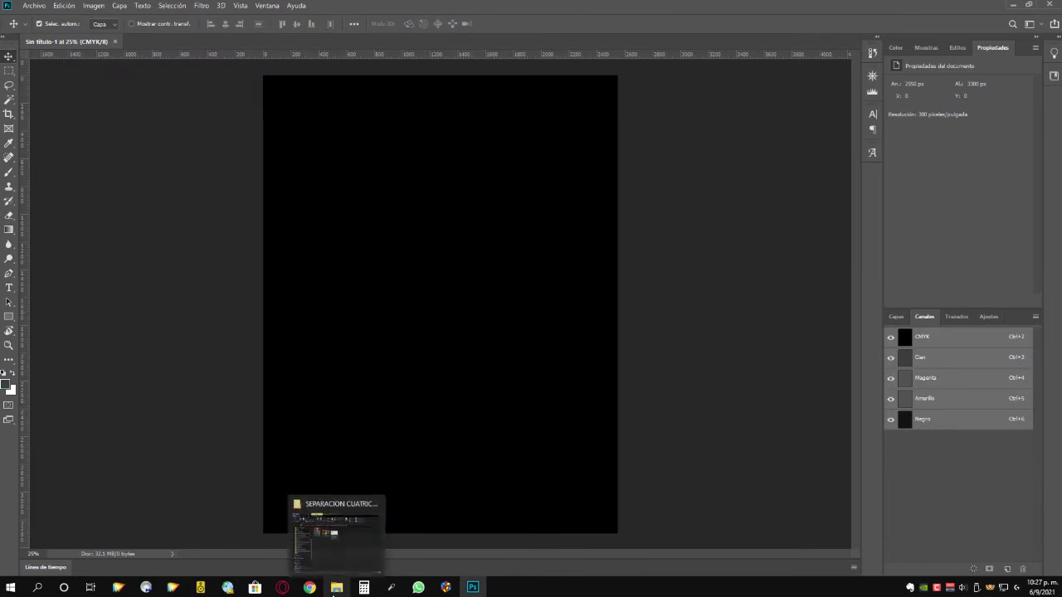
Drag roses-828945.jpg from its folder beside the canvas into the document
click(336, 587)
drag(620, 61, 801, 79)
click(724, 199)
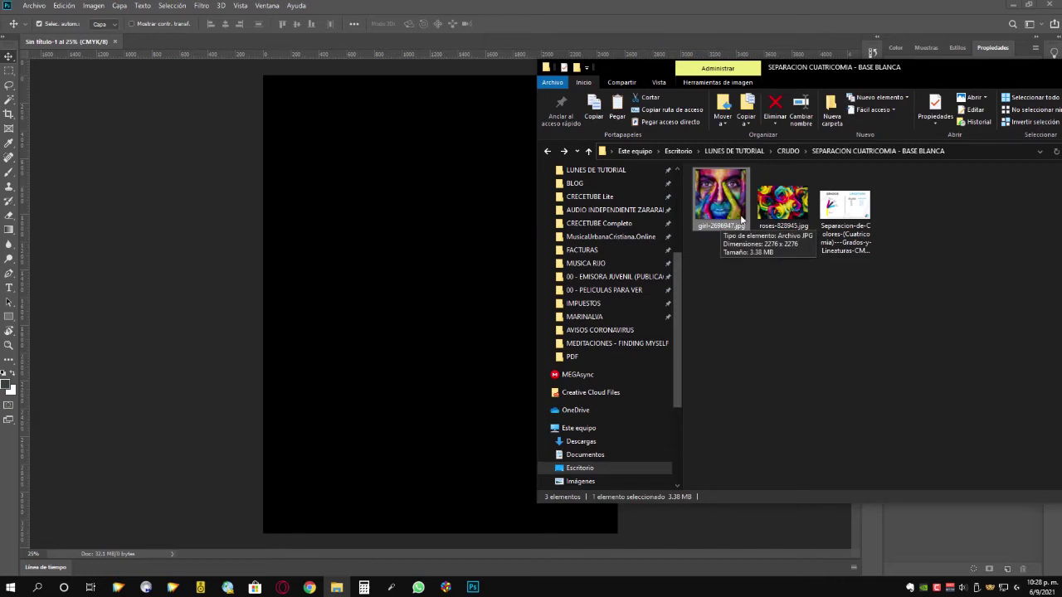
drag(783, 203, 434, 251)
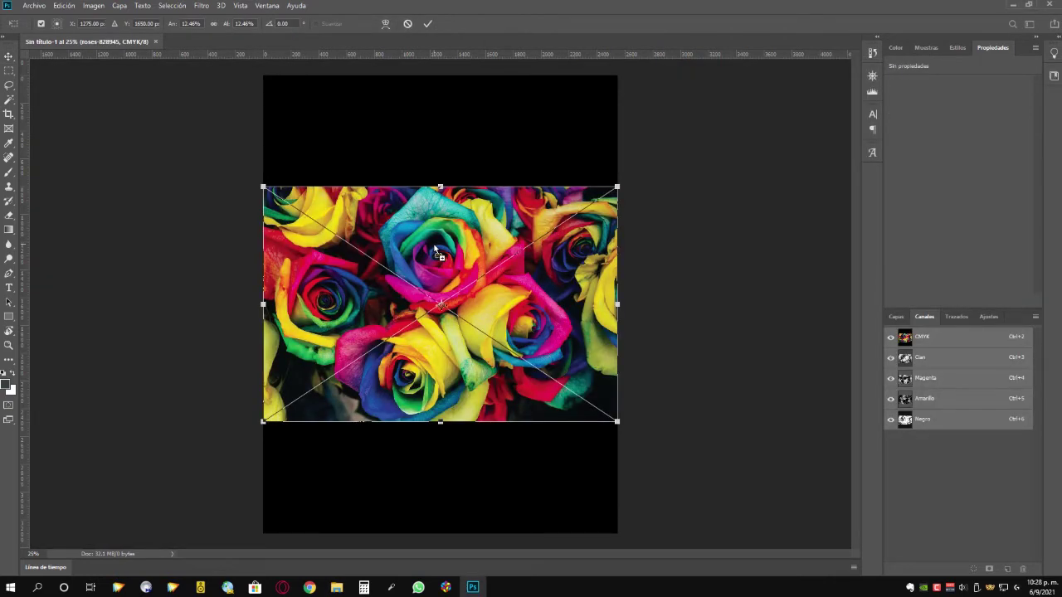
Scale the roses photo up to cover the entire black page and commit the placement
mouse_move(617, 421)
mouse_down()
mouse_move(780, 561)
mouse_move(783, 546)
mouse_up()
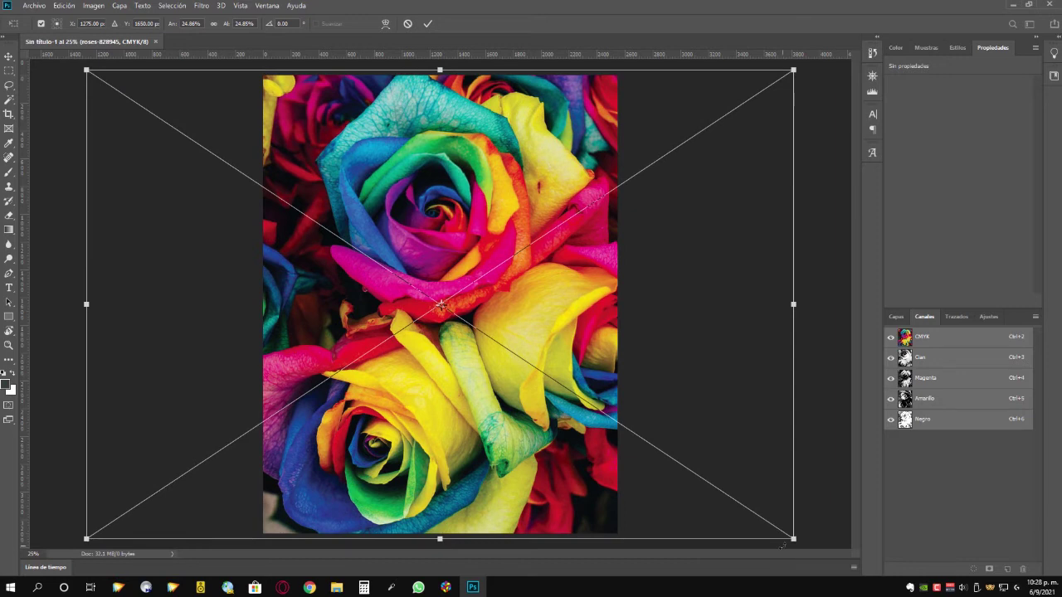
key(Return)
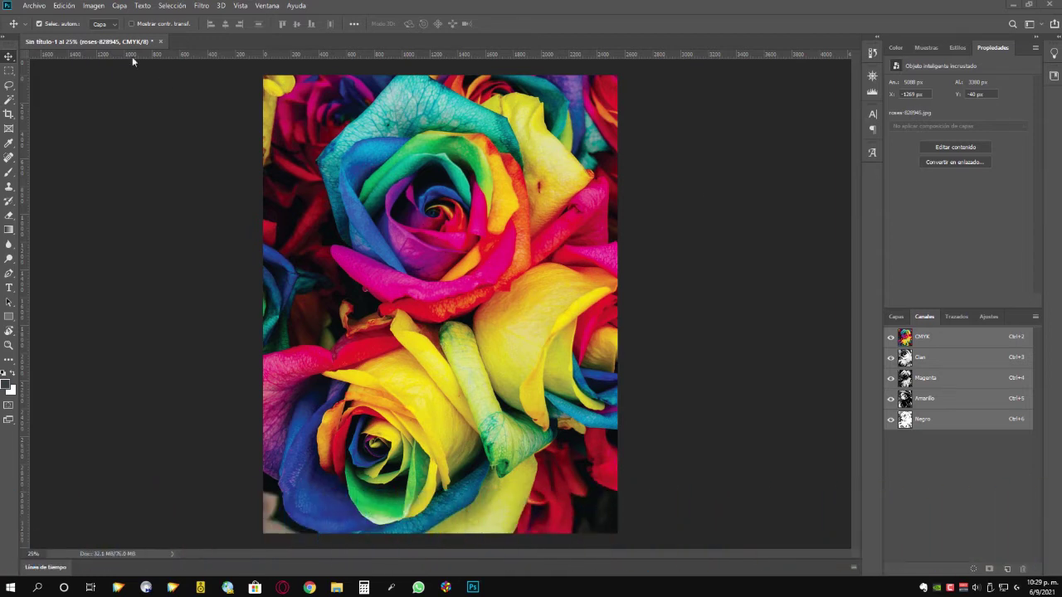
click(94, 6)
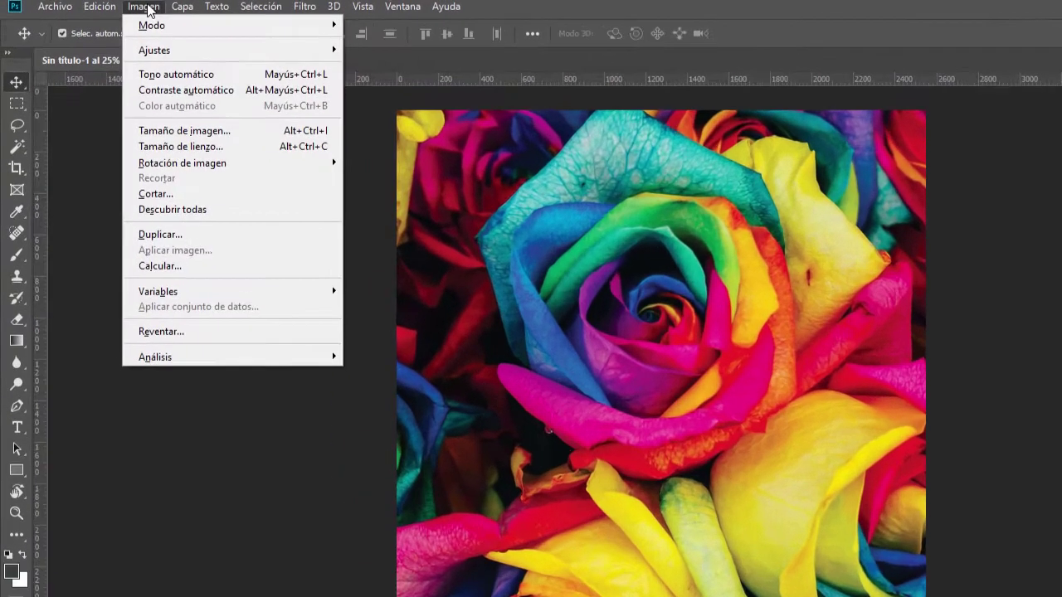
click(174, 234)
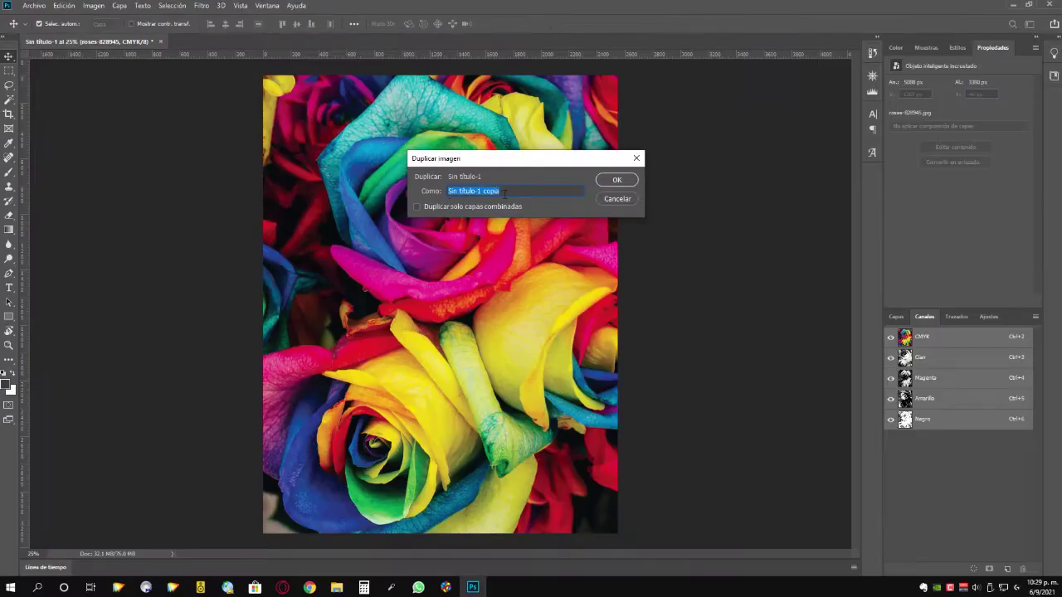
click(616, 179)
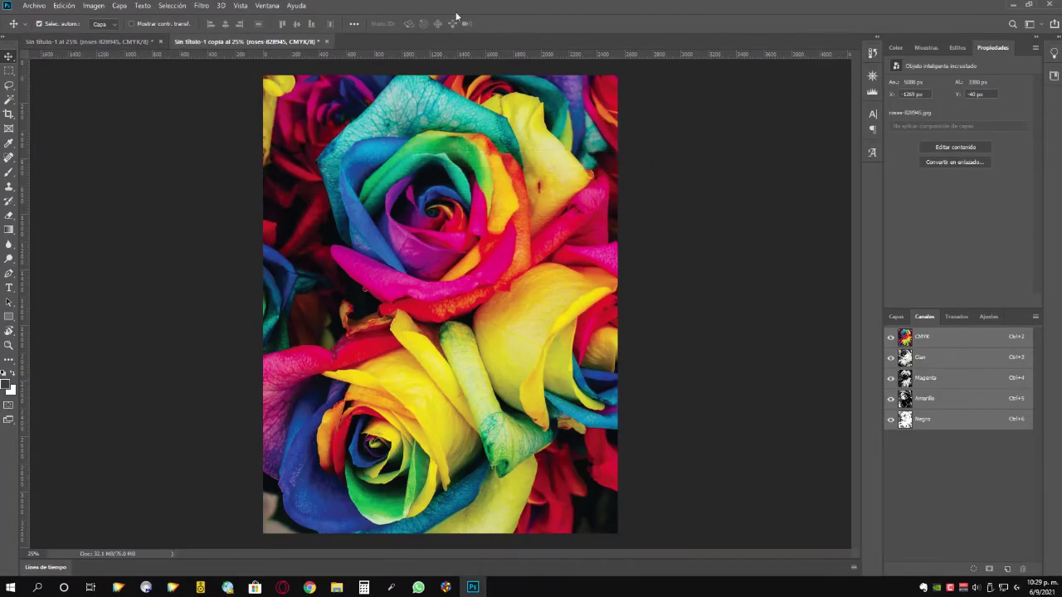
click(85, 42)
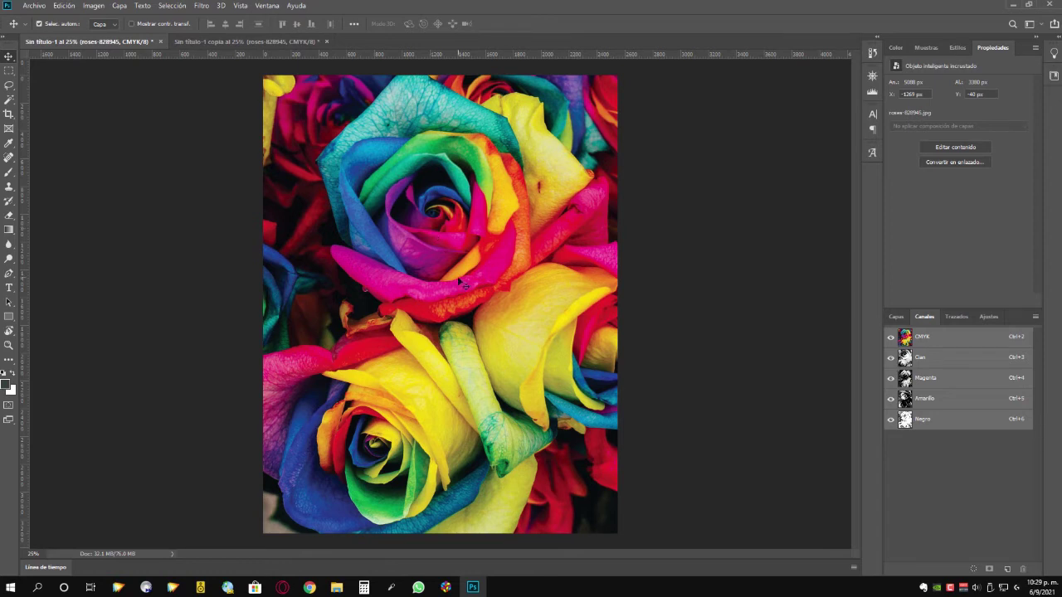
click(280, 43)
click(326, 41)
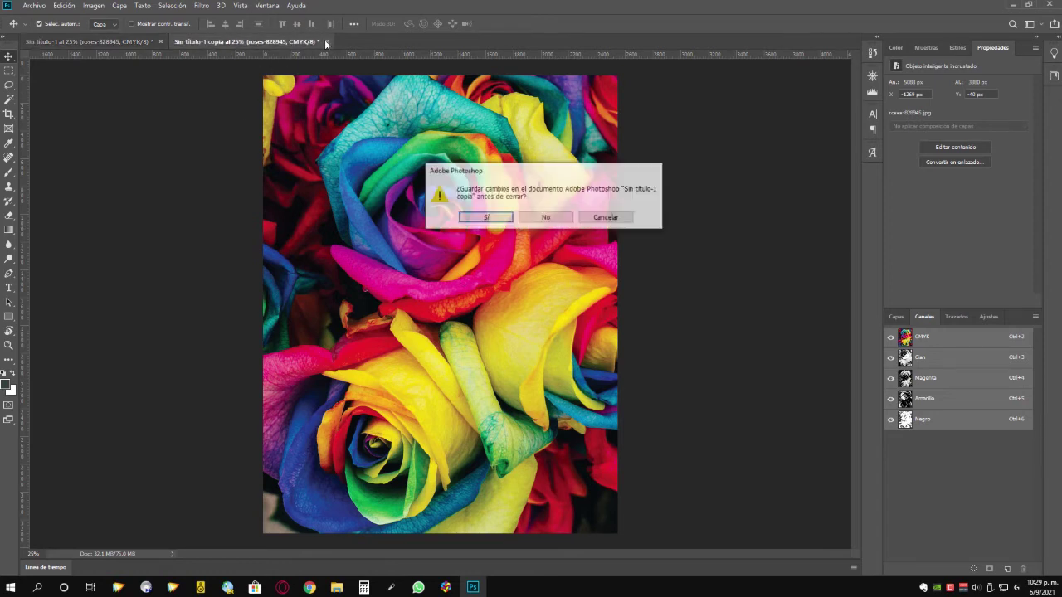
click(546, 218)
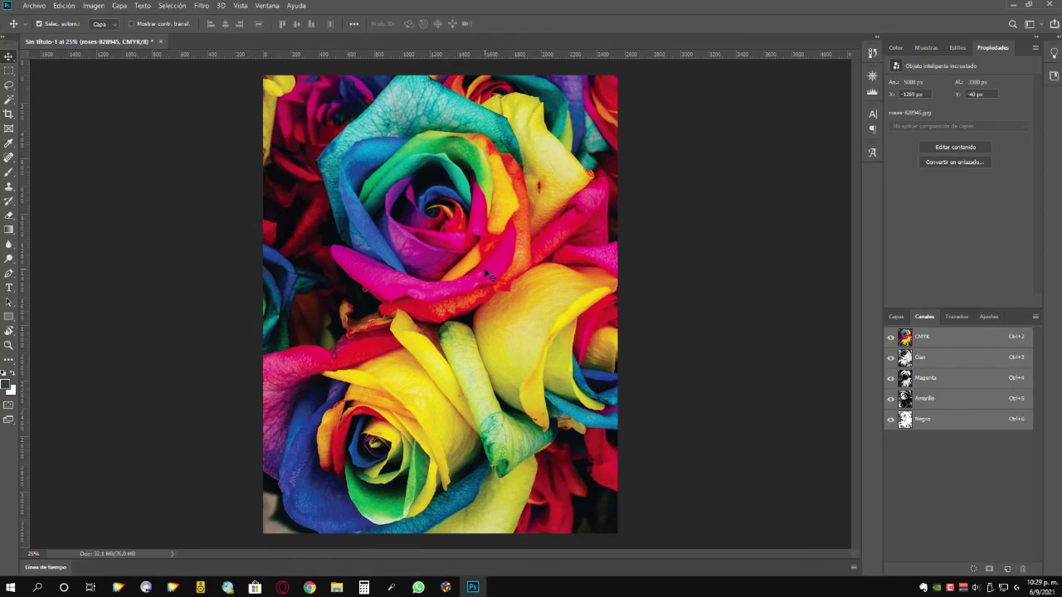
Convert the image to Lab Color mode without flattening, then view its layers
click(94, 7)
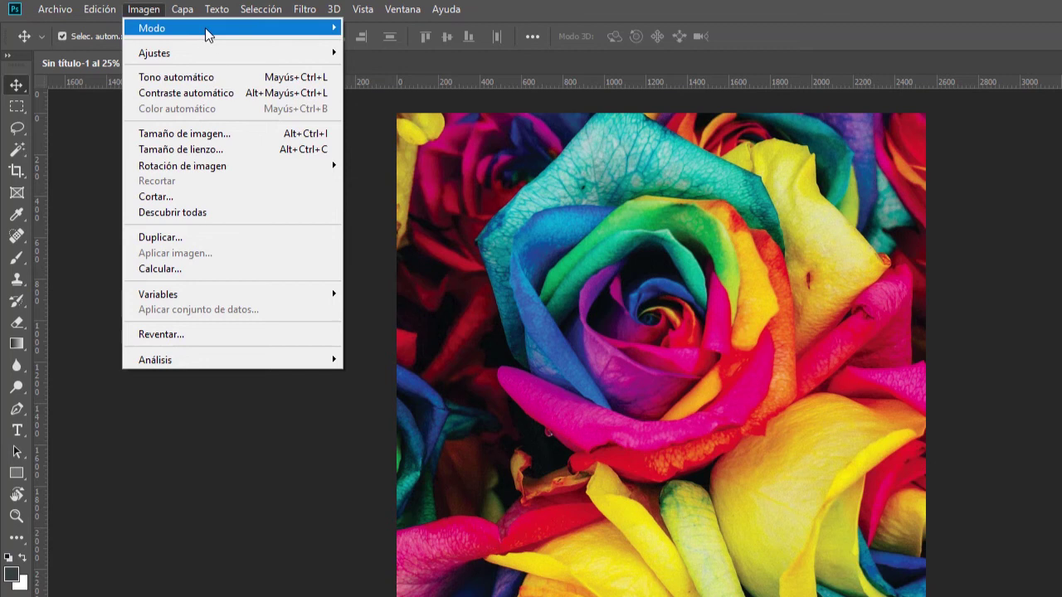
mouse_move(232, 28)
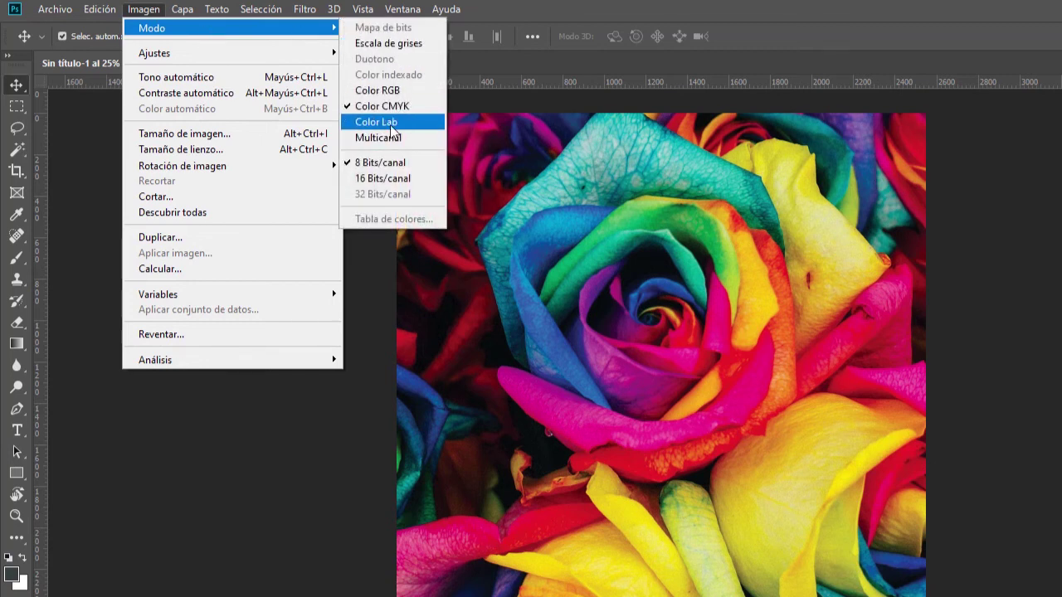
click(393, 124)
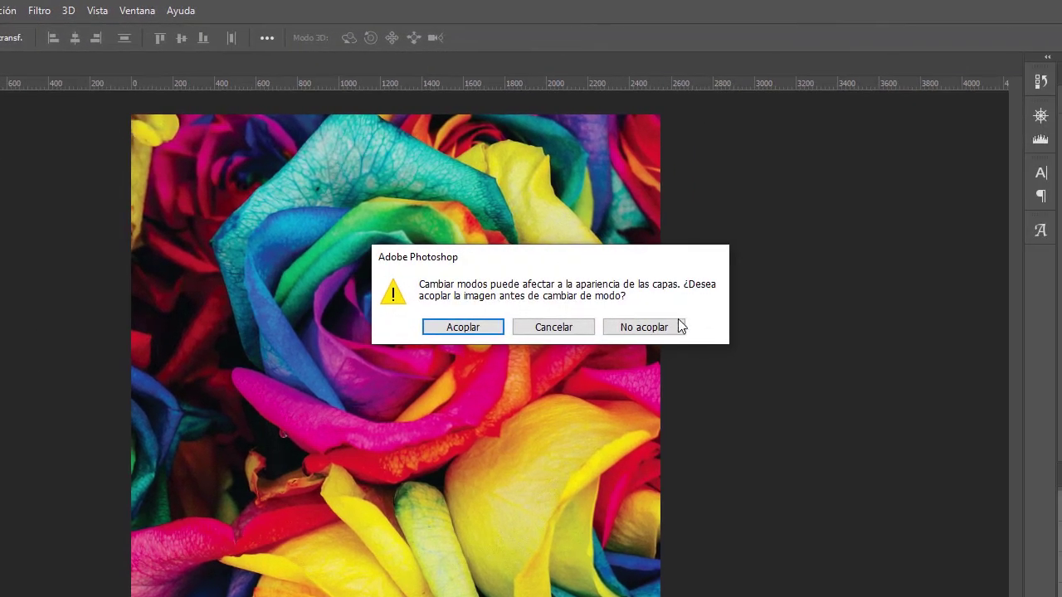
click(466, 330)
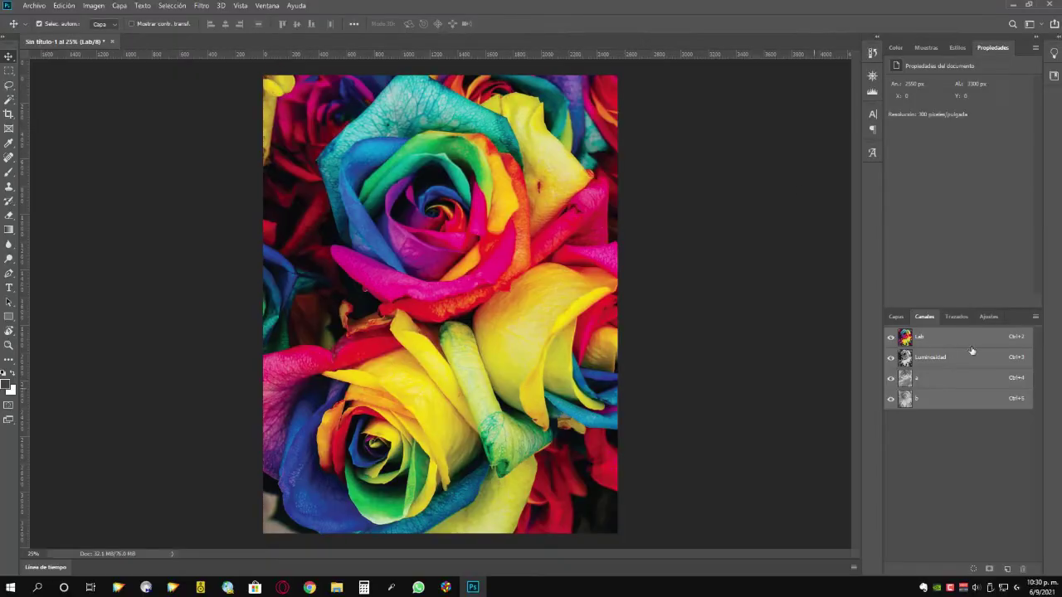
click(896, 316)
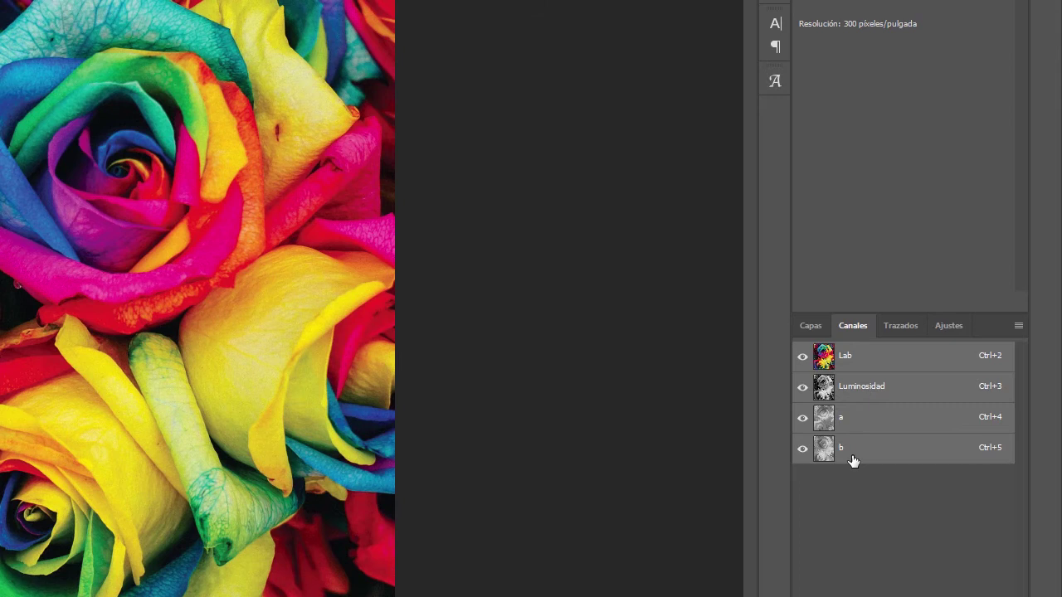
Split the Lab image into Luminosidad, a and b grayscale documents via Split Channels
click(1018, 326)
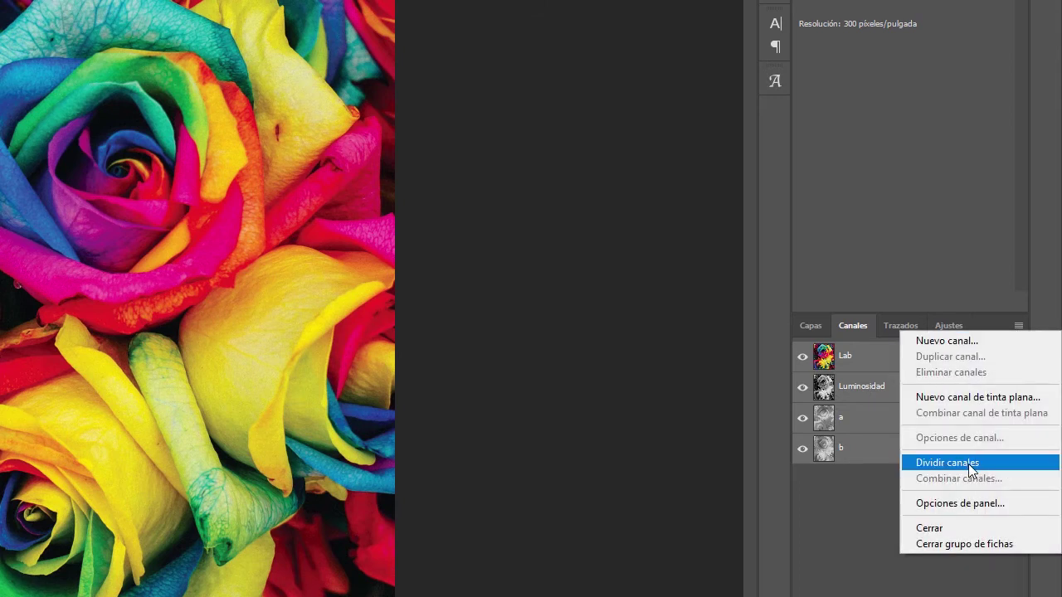
click(968, 464)
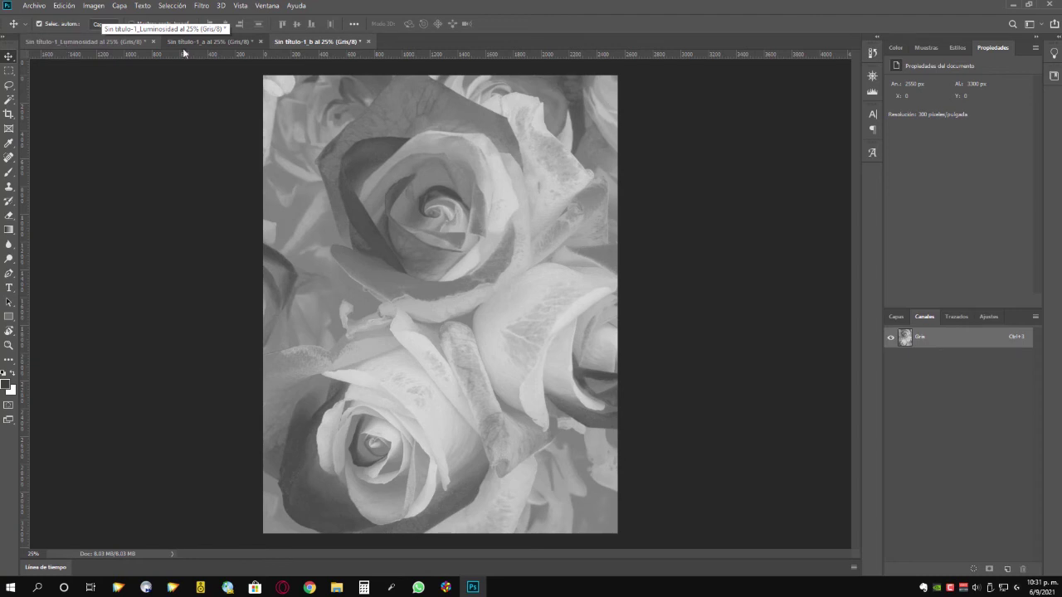
Close the b and a channel documents without saving, keeping only Luminosidad
click(367, 41)
click(546, 218)
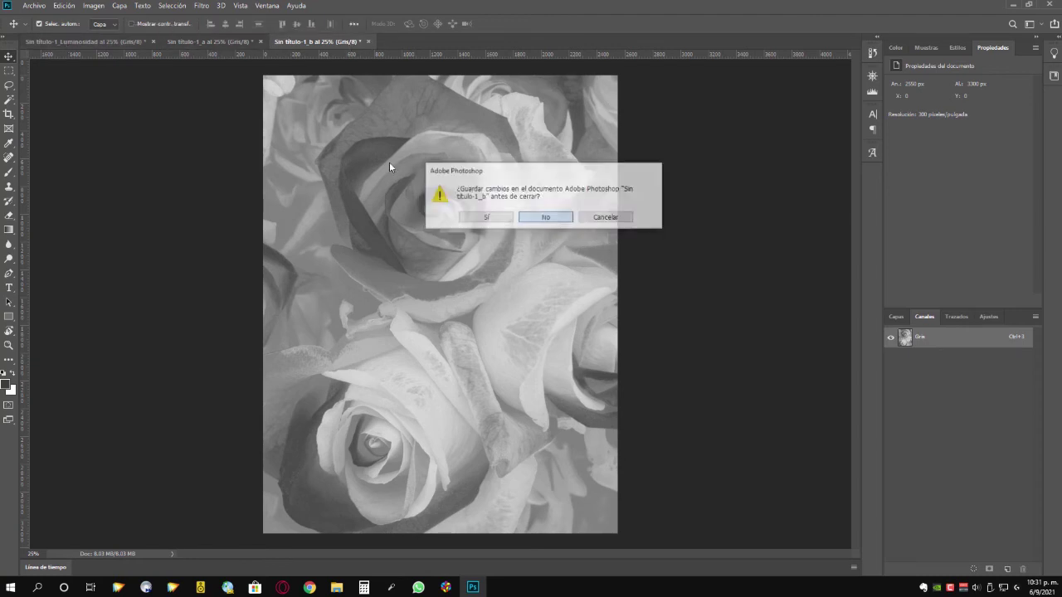
click(259, 42)
click(542, 218)
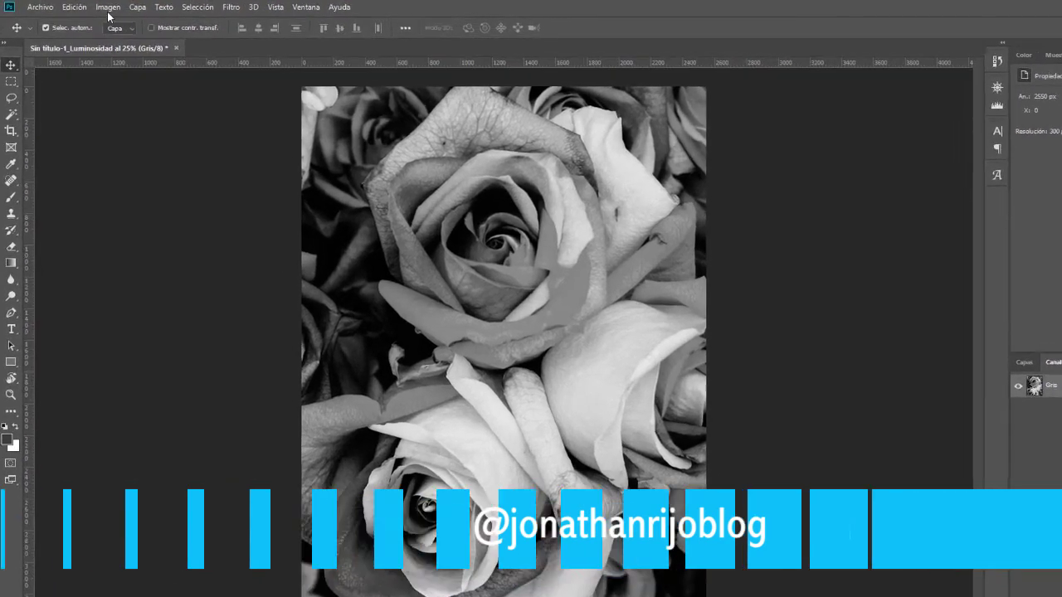
click(93, 6)
mouse_move(152, 30)
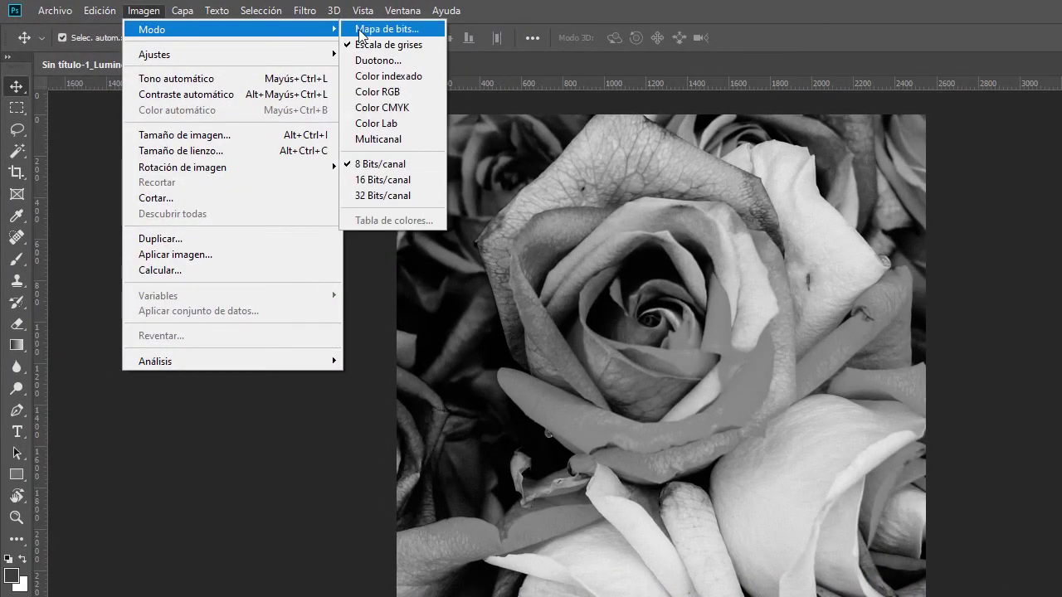
Convert Luminosidad to Bitmap at 300 ppi output using the Halftone Screen method
click(402, 32)
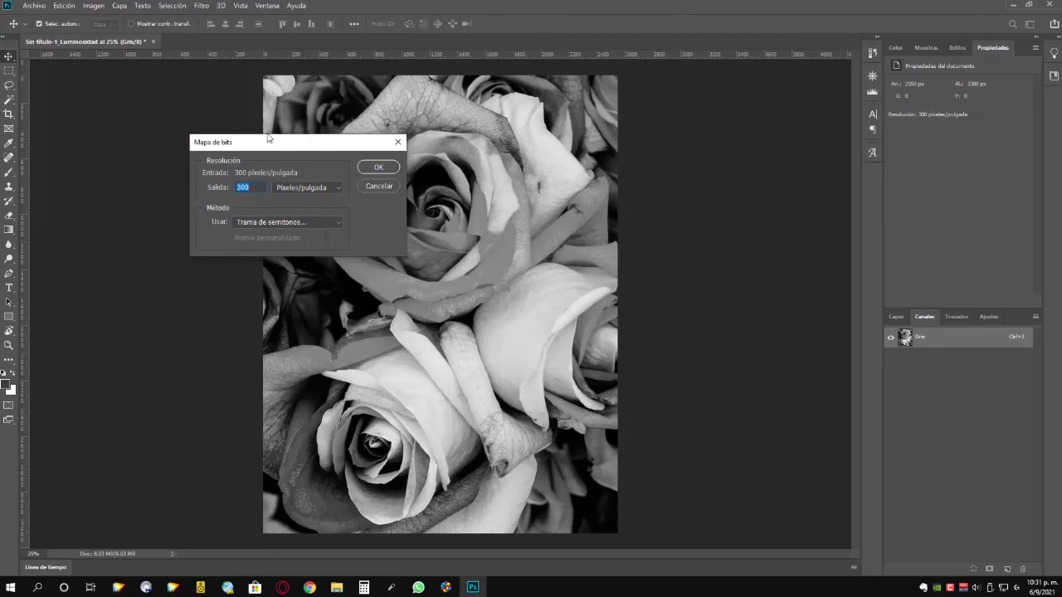
drag(300, 149, 416, 188)
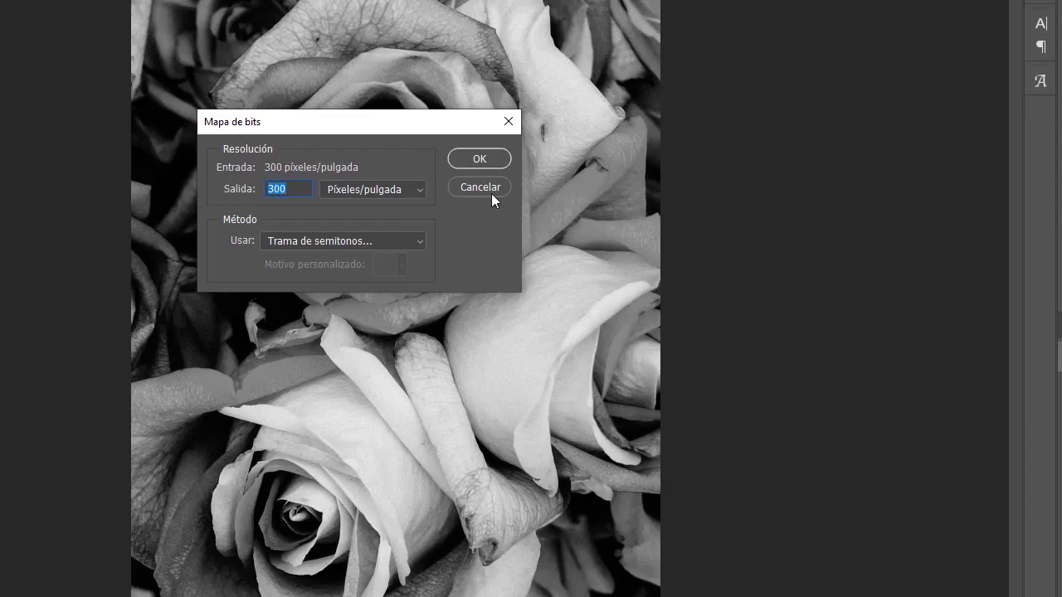
click(358, 239)
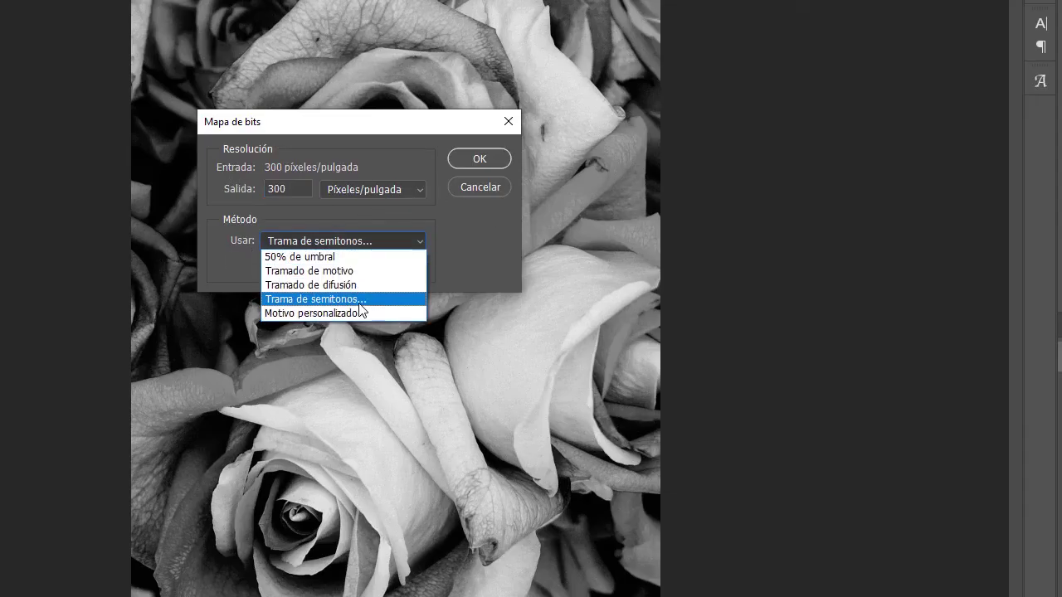
click(448, 259)
click(487, 158)
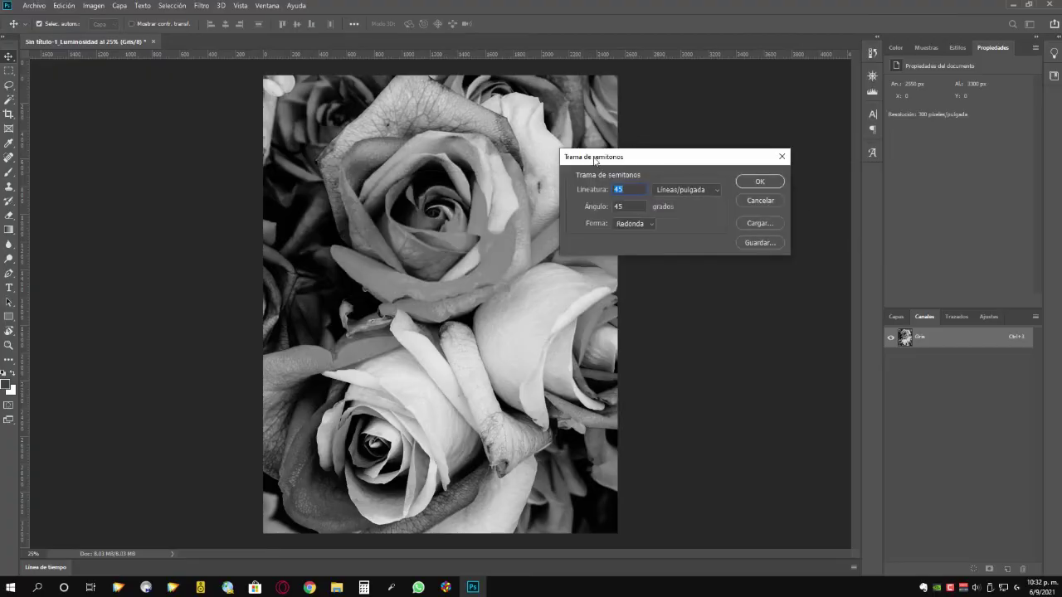
drag(623, 161, 371, 185)
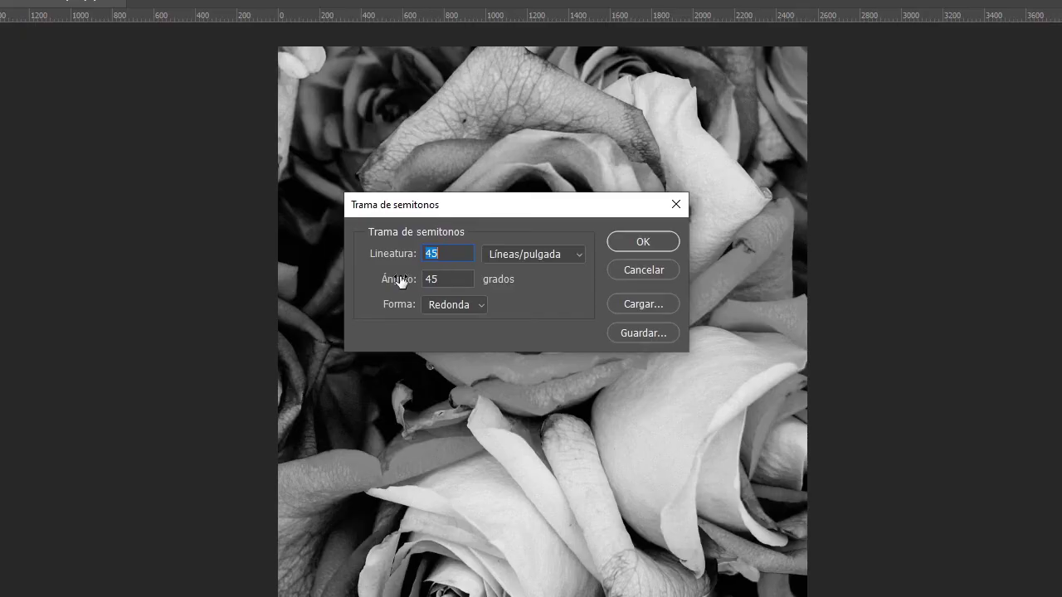
Apply a halftone screen of 45 lines/inch, 45° angle and round dots
click(442, 280)
double_click(442, 280)
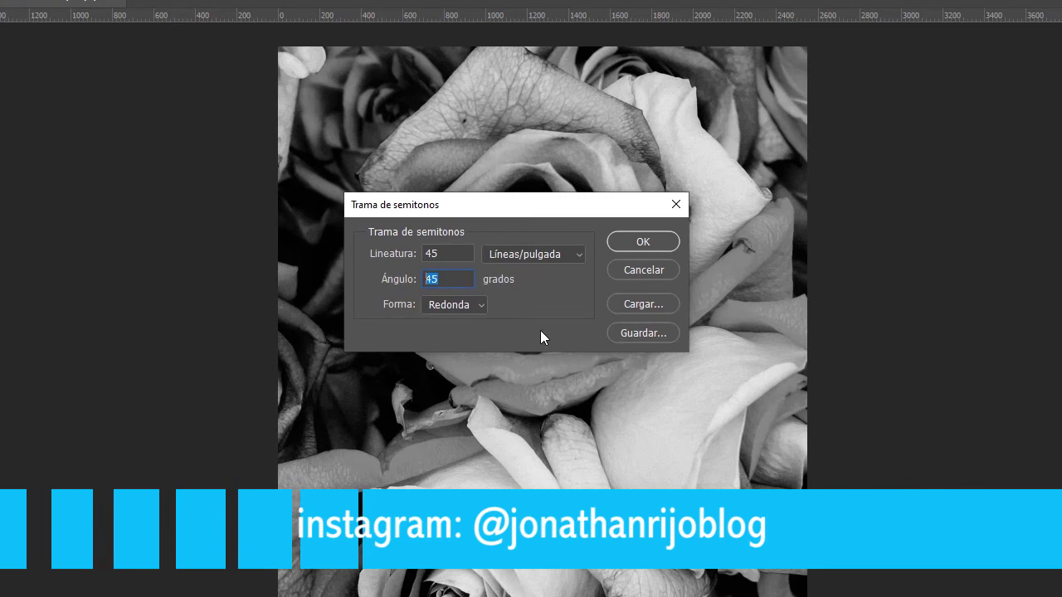
click(454, 305)
click(426, 319)
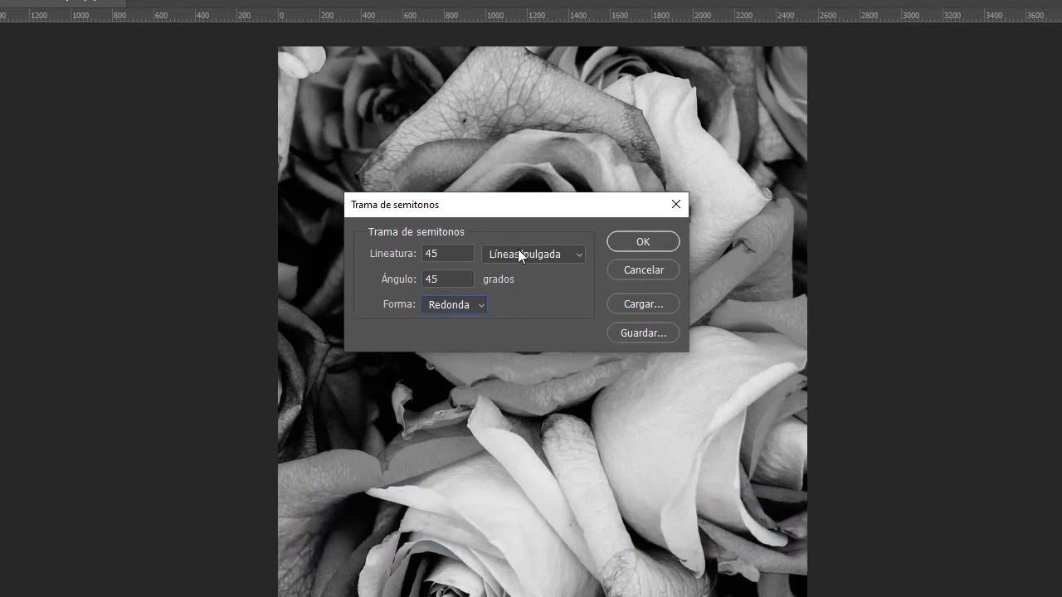
click(531, 255)
click(556, 239)
click(655, 245)
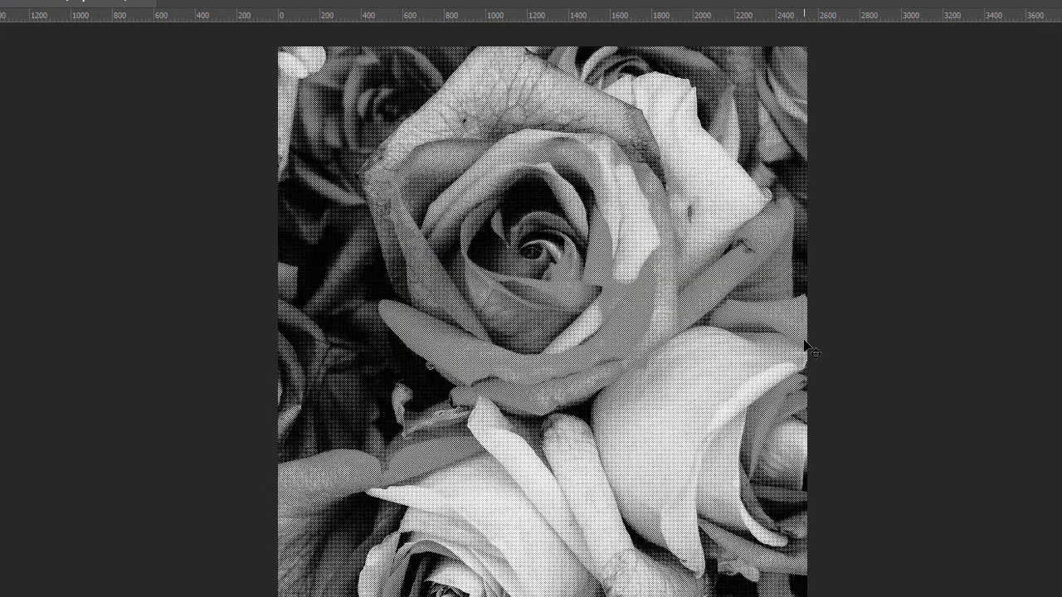